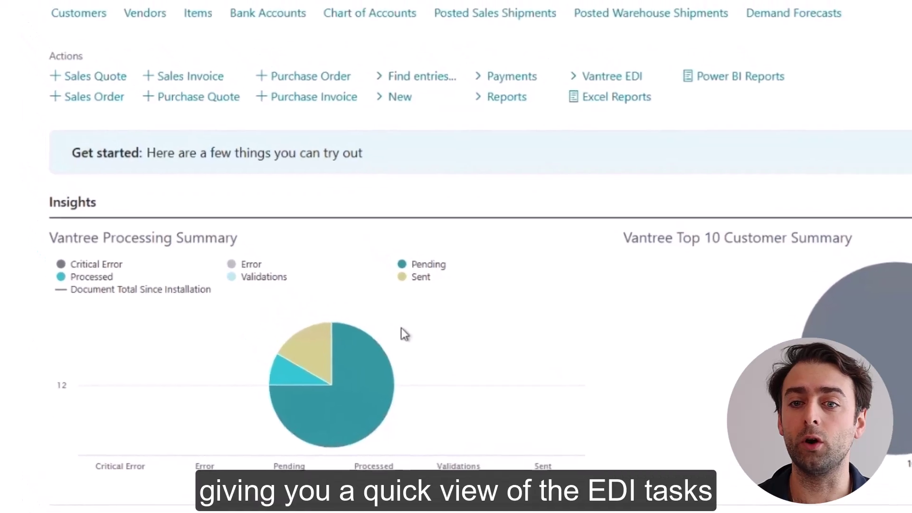
Open the EDI Module from the Pending slice of the Vantree Processing Summary chart and review its Inbound Summary, Outbound and Errors sections
mouse_move(307, 375)
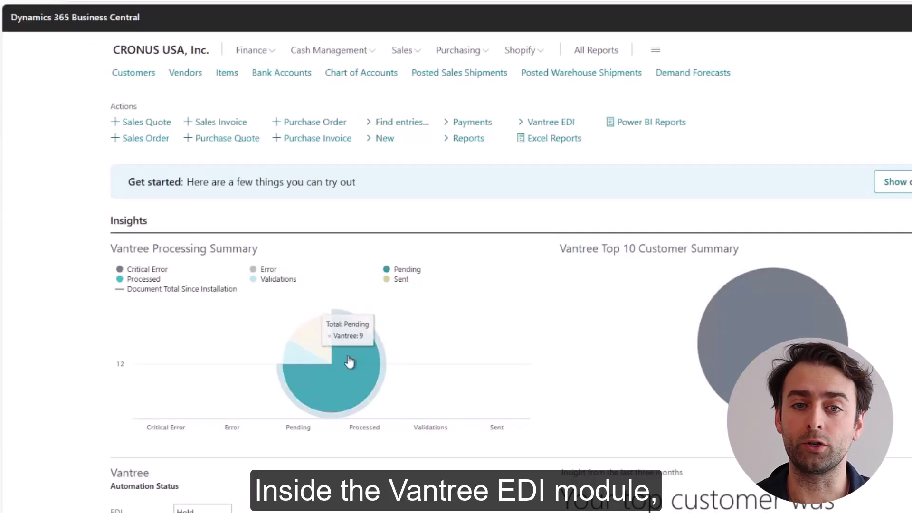
click(349, 360)
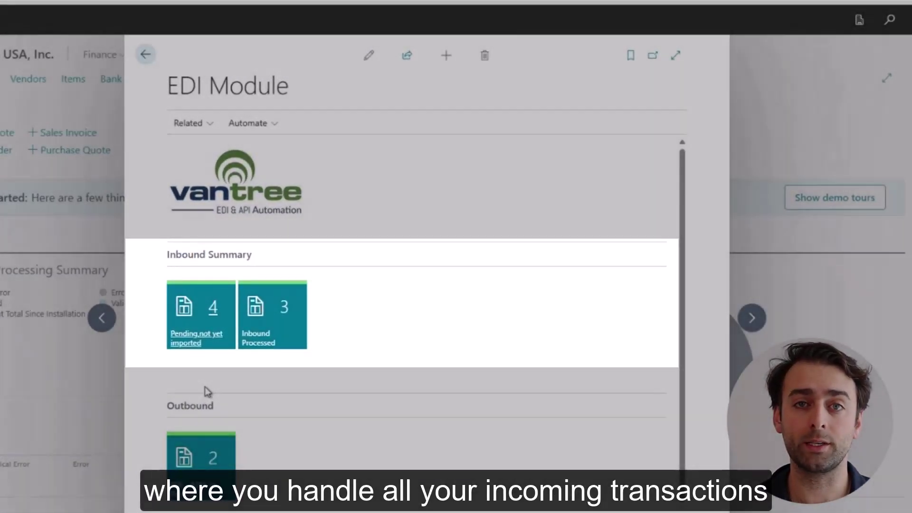
scroll(205, 387, down, 1)
scroll(206, 393, down, 1)
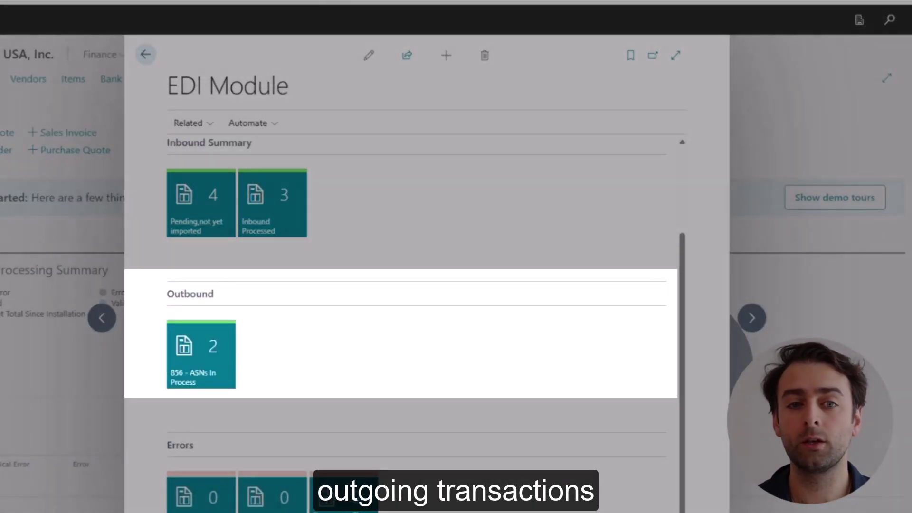
scroll(376, 505, down, 2)
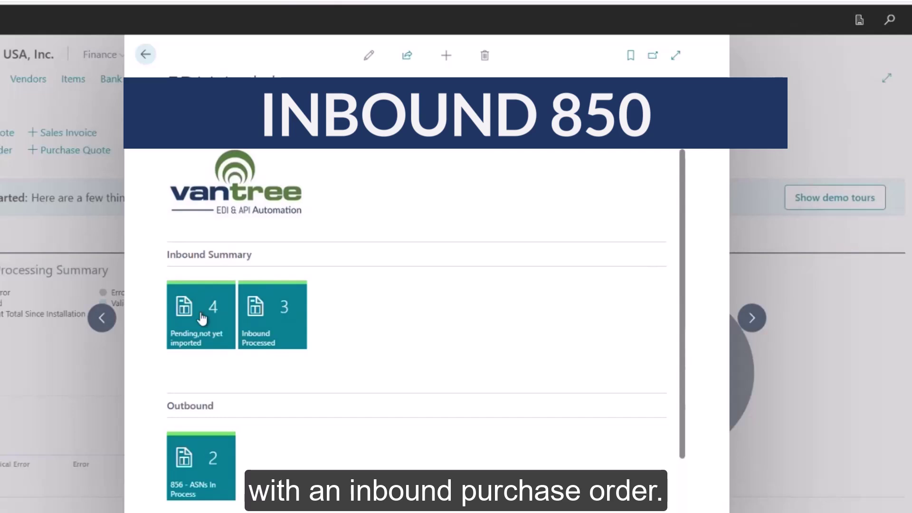
Import all the pending 850 inbound documents into Business Central
click(202, 317)
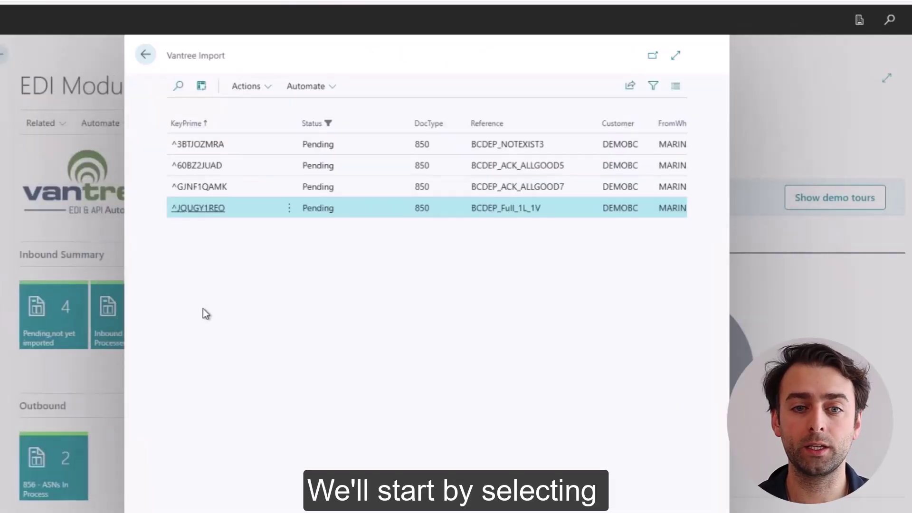
shift+click(326, 143)
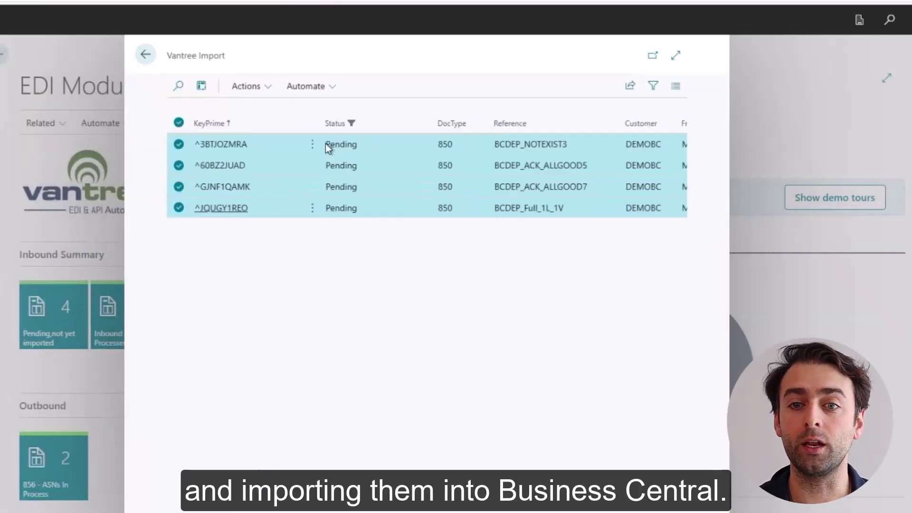
click(270, 89)
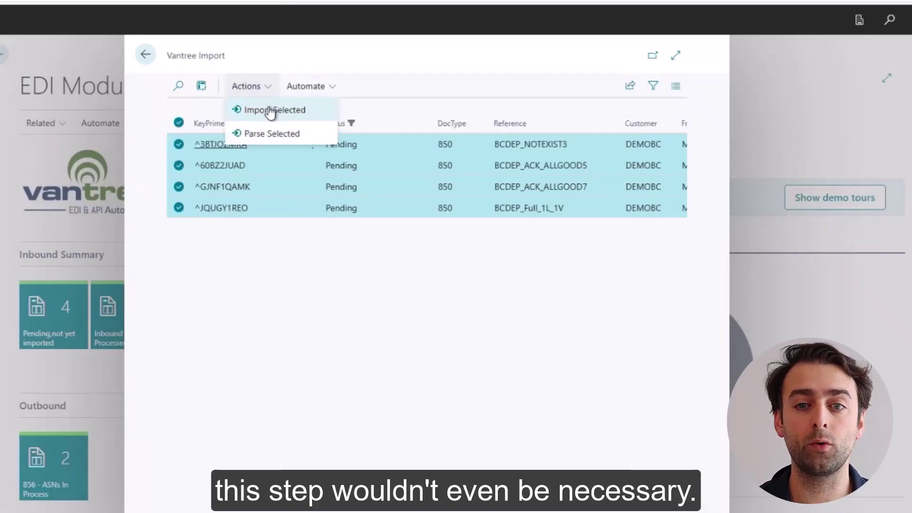
click(269, 110)
click(489, 348)
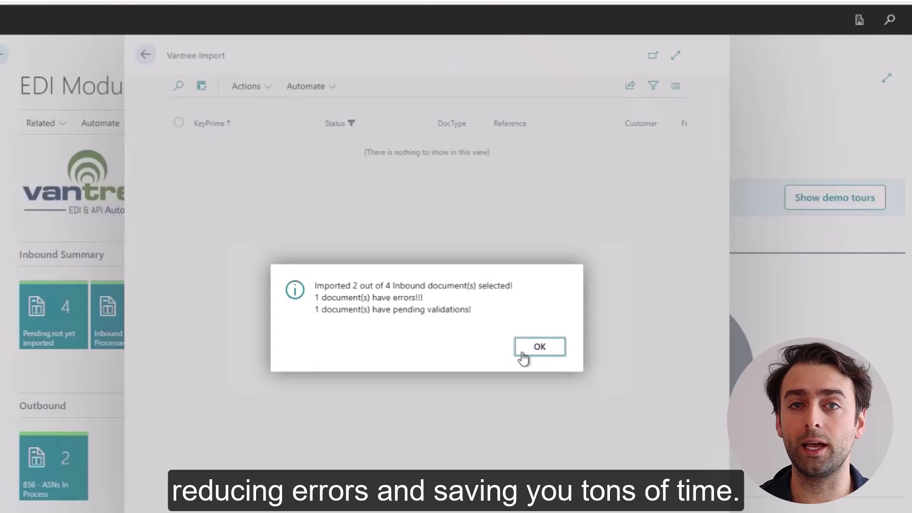
click(541, 354)
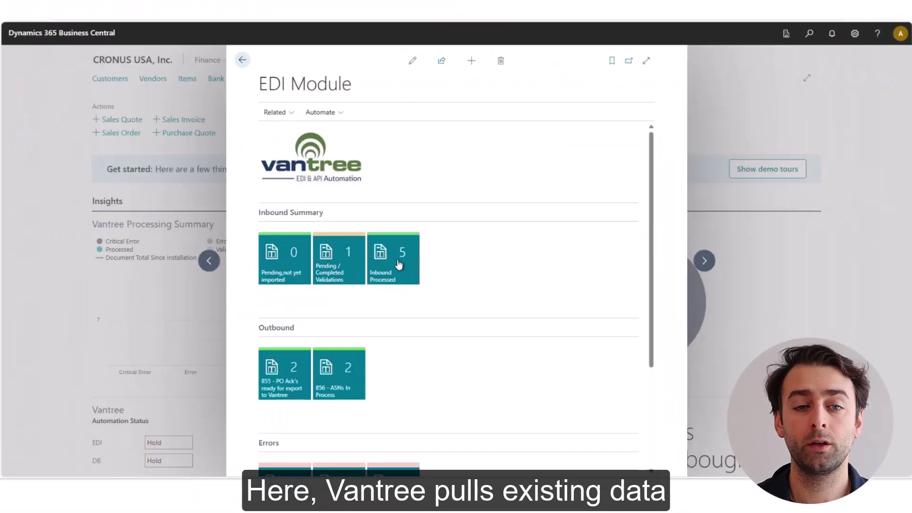
Open the sales order linked to the first processed inbound 850 document and view the PO acknowledgment types in its Vantree EDI section
click(345, 320)
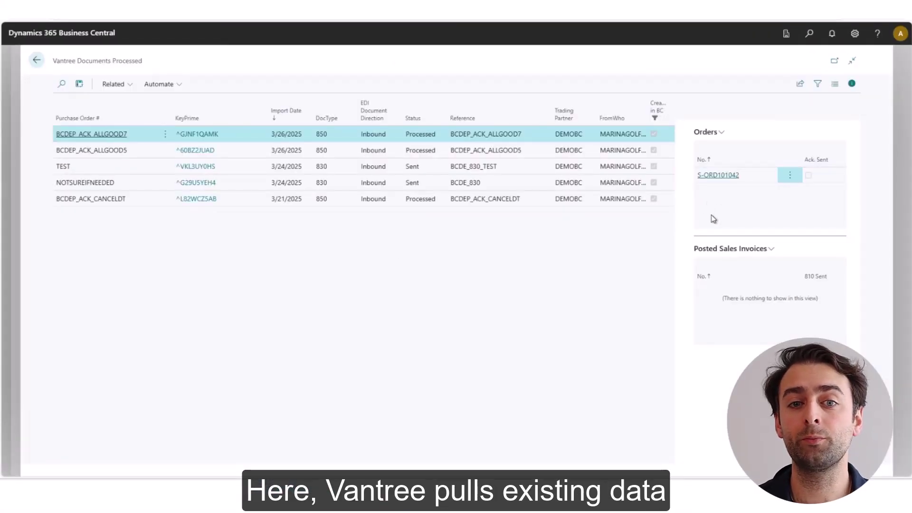
click(705, 176)
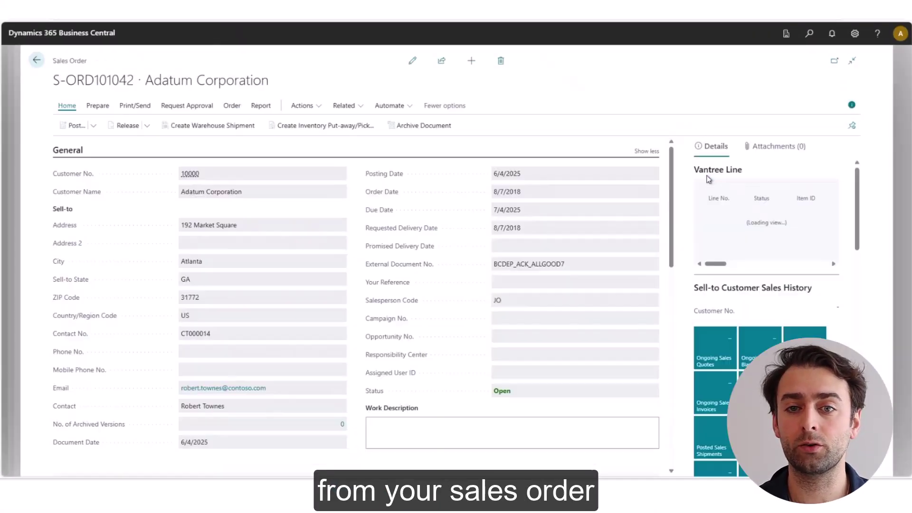
drag(670, 218, 657, 401)
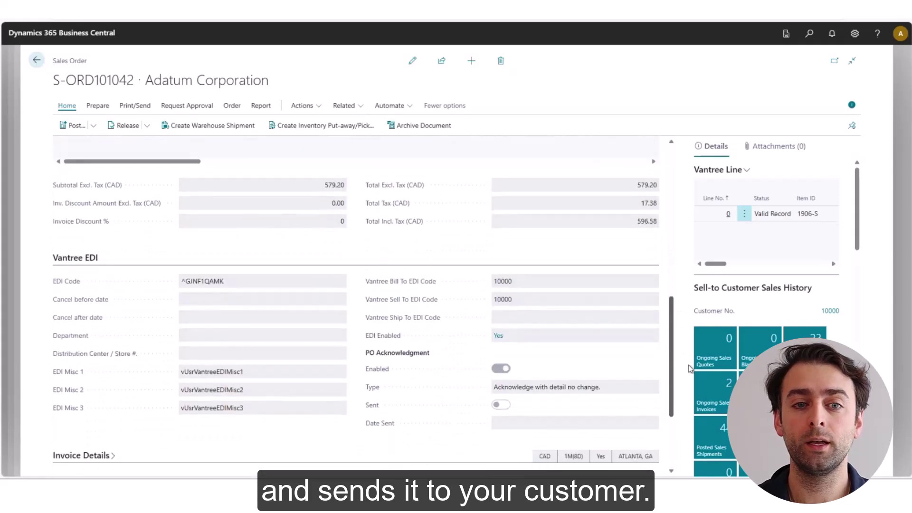
click(653, 400)
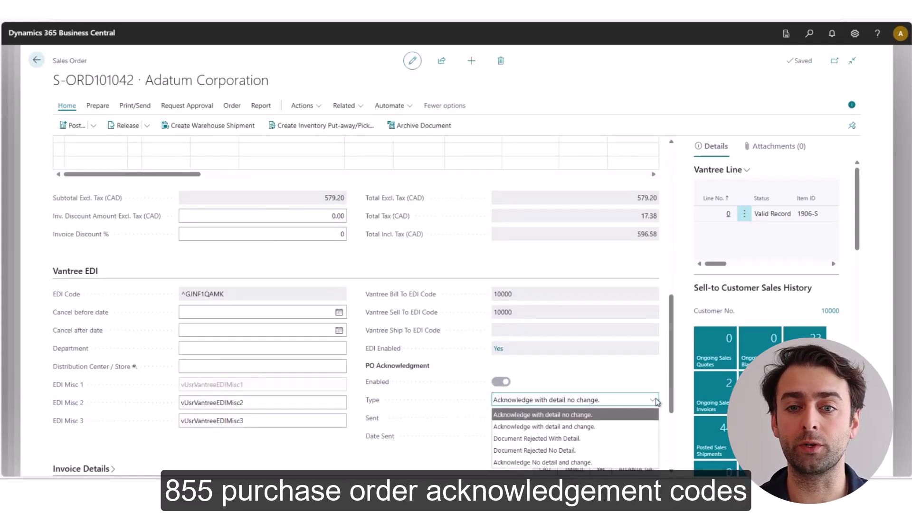
View the PO acknowledgment codes available for the order's item line, and exit the sales order without releasing it
drag(672, 367, 672, 315)
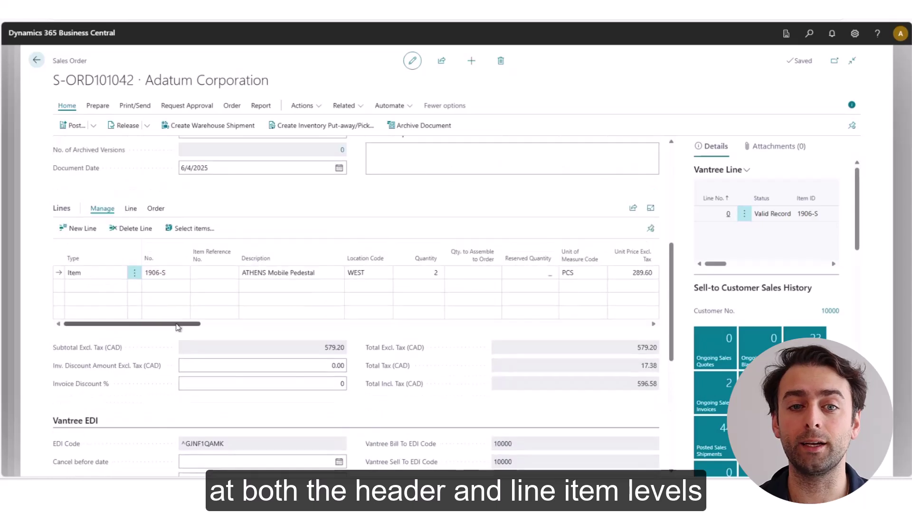
drag(179, 325, 485, 332)
click(406, 275)
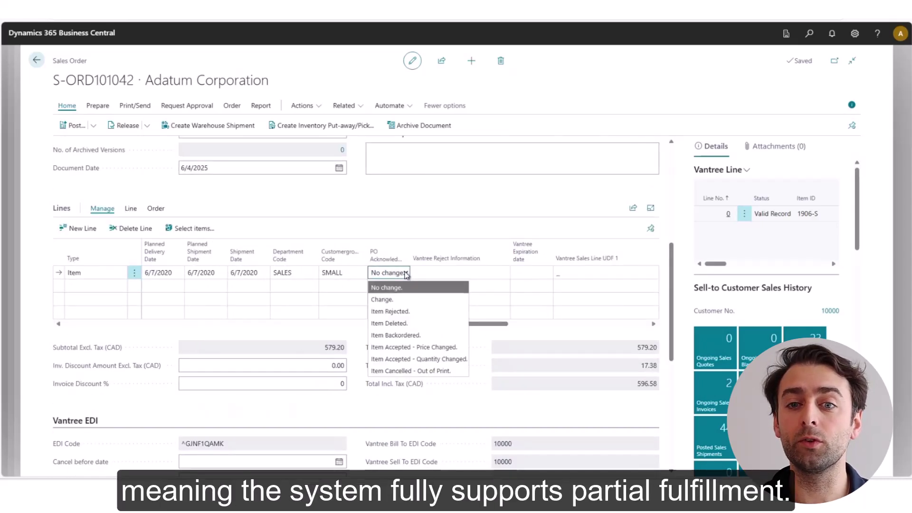
drag(407, 325, 71, 333)
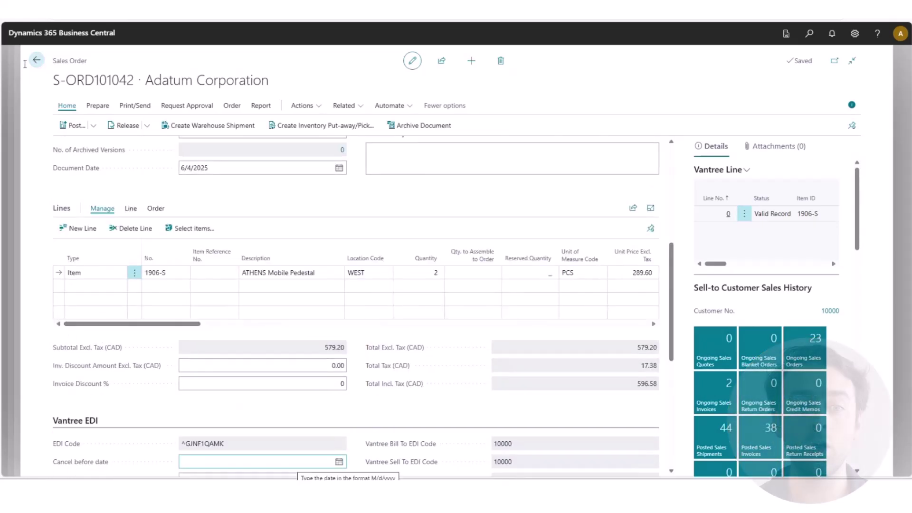
click(37, 59)
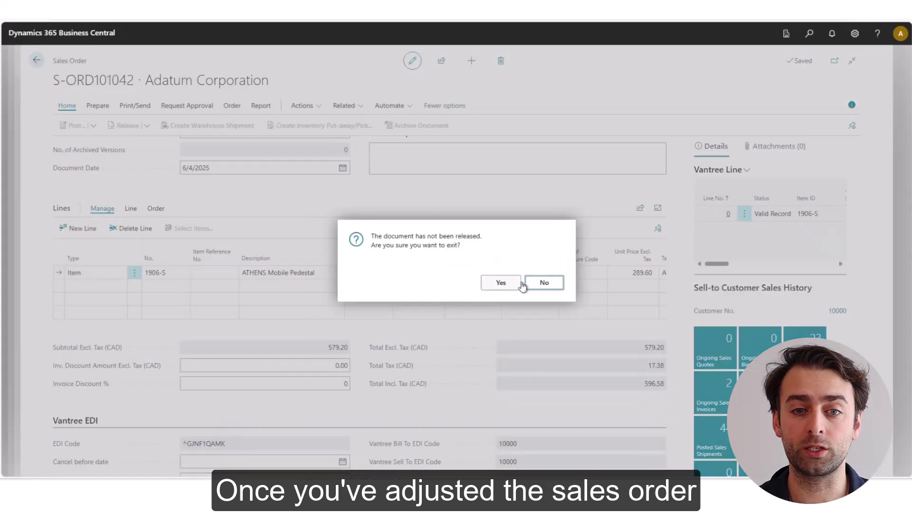
click(523, 285)
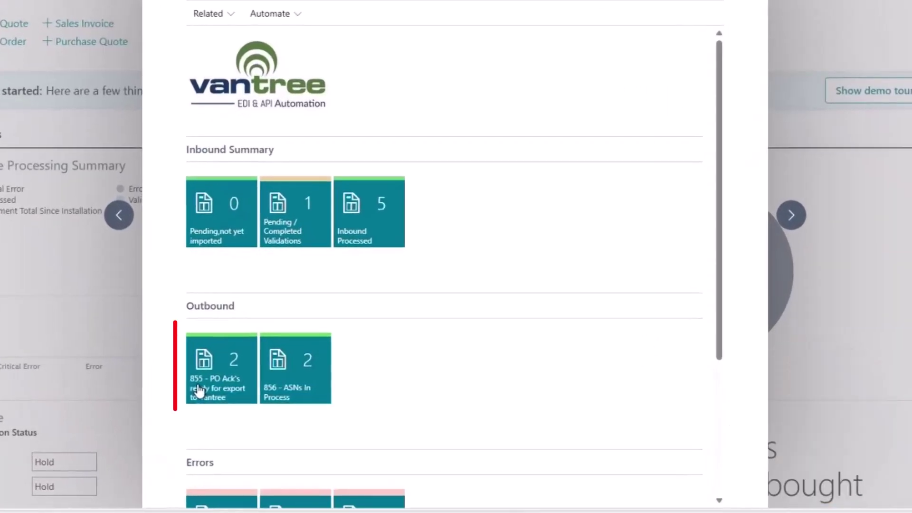
Export both outbound 855 purchase order acknowledgments that are ready for export to Vantree
click(198, 391)
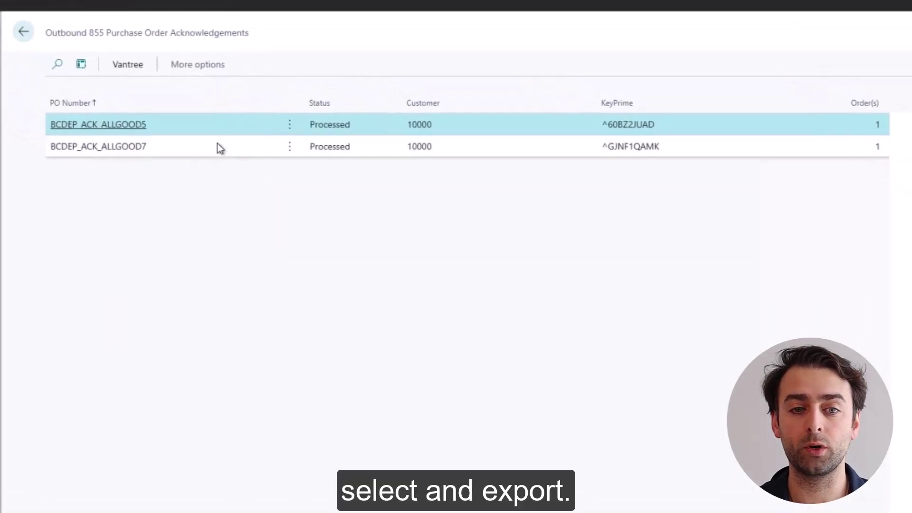
shift+click(204, 146)
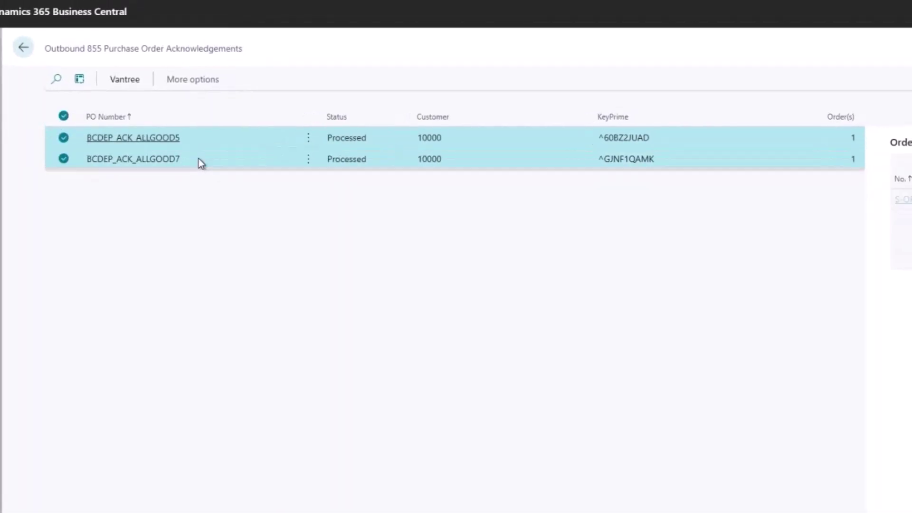
click(125, 80)
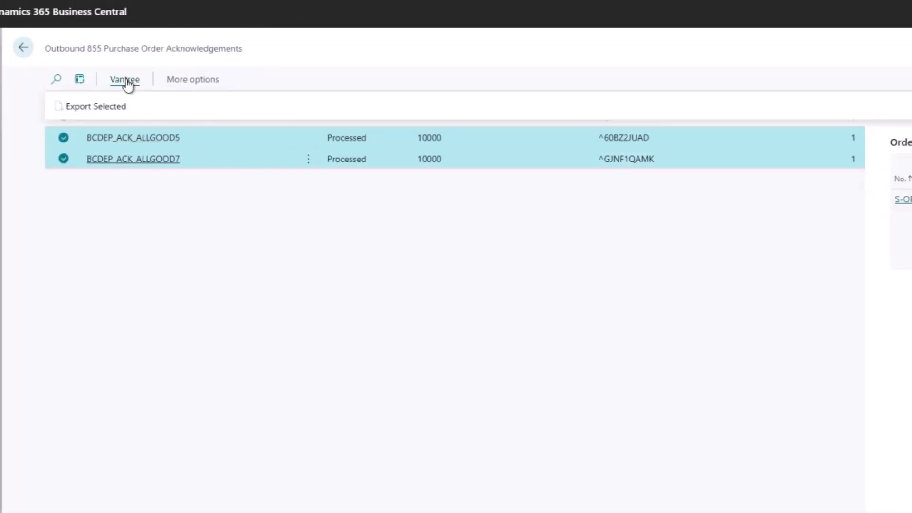
click(97, 107)
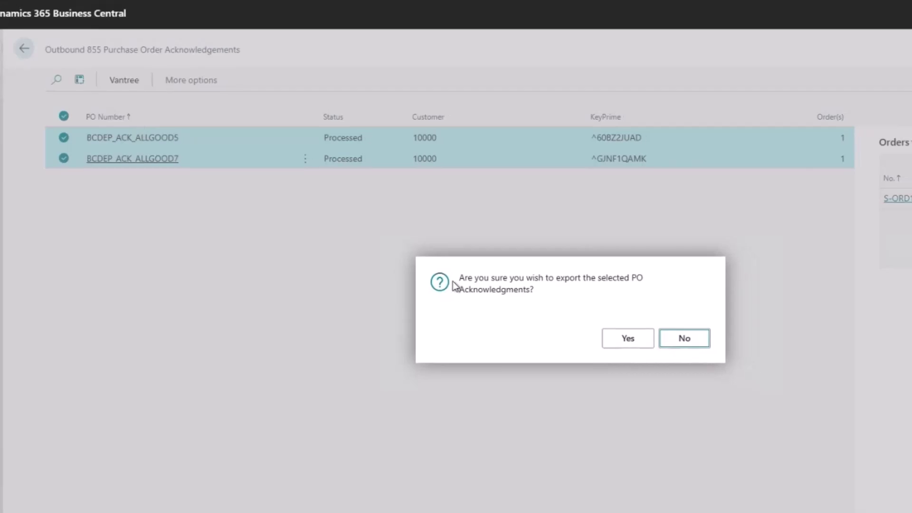
click(524, 302)
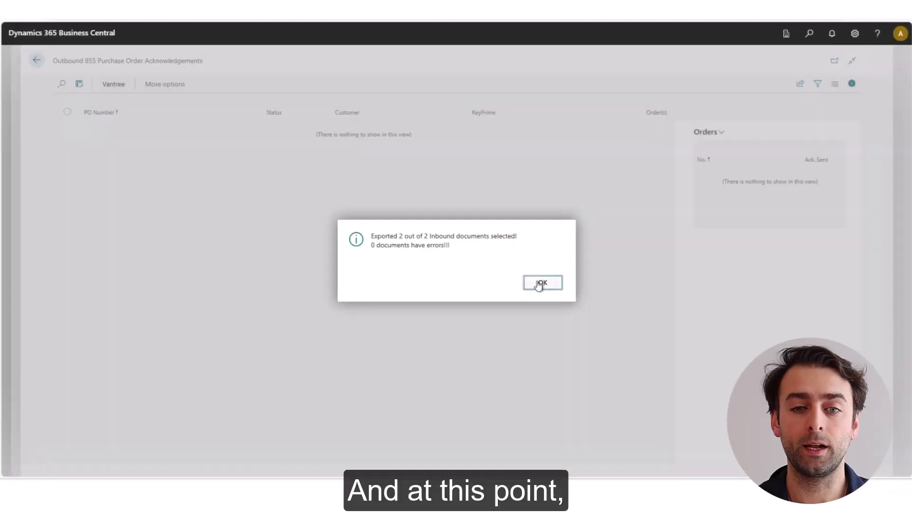
click(542, 284)
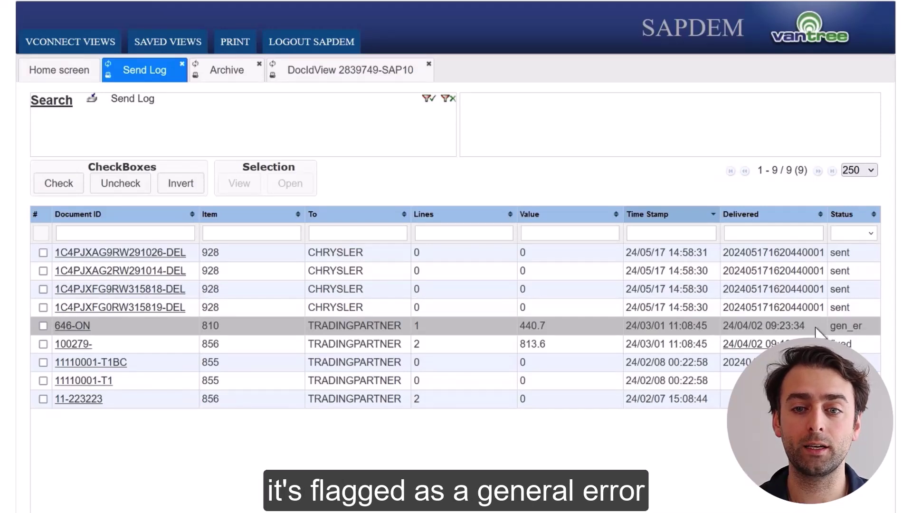
Switch to the Vantree web portal's Send Log and open the 810 document with the gen_er status
click(76, 327)
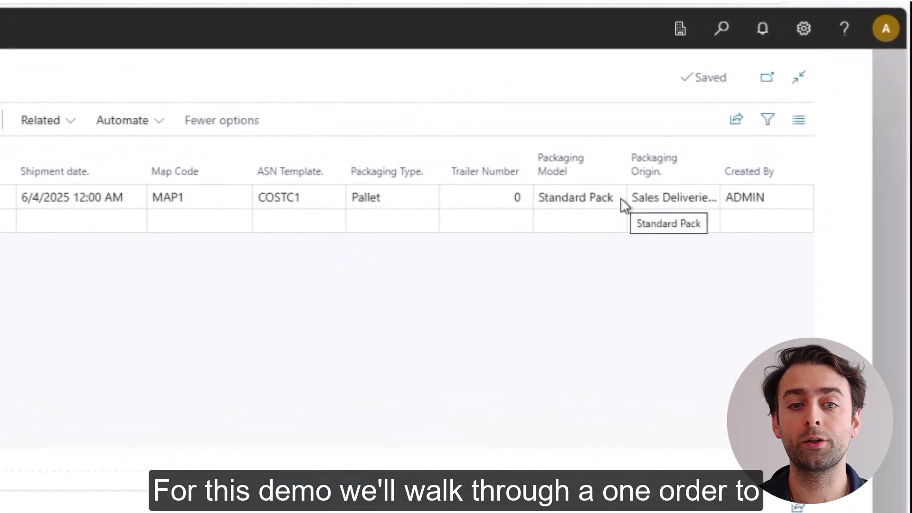
View the packaging model options of the ASN in the Business Central ASN Builder
click(742, 129)
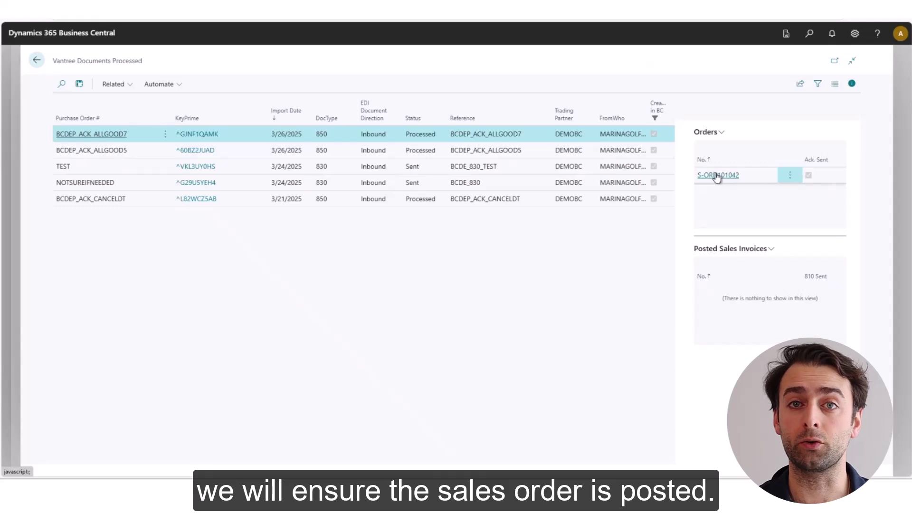
Post the sales order linked to the first processed document with the Ship option, and return to the home page
click(718, 175)
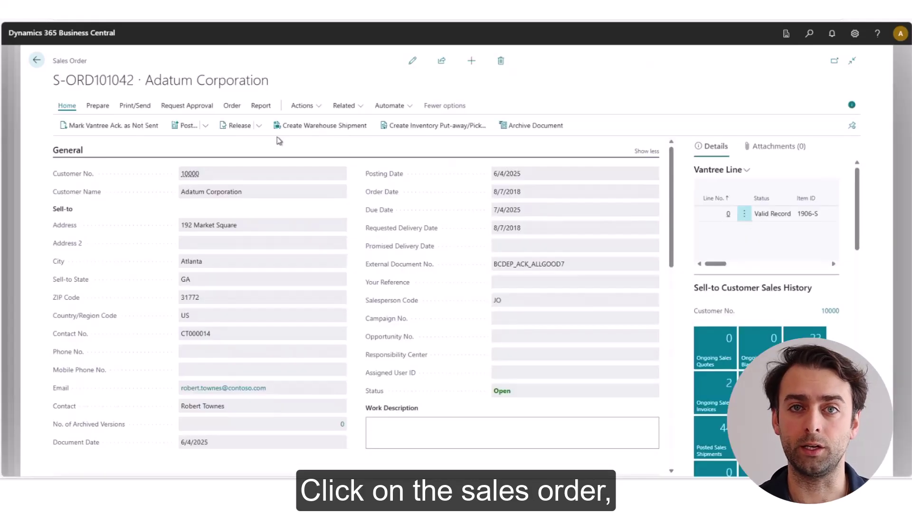
click(185, 127)
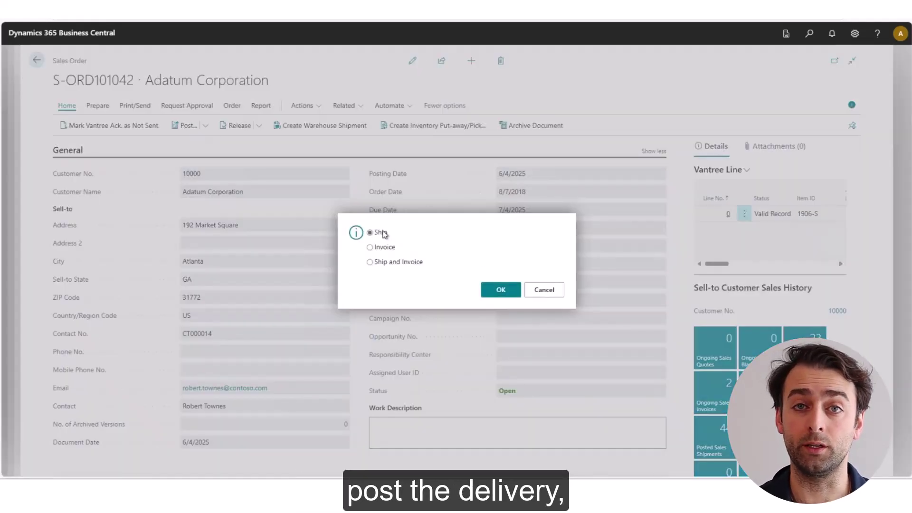
click(502, 290)
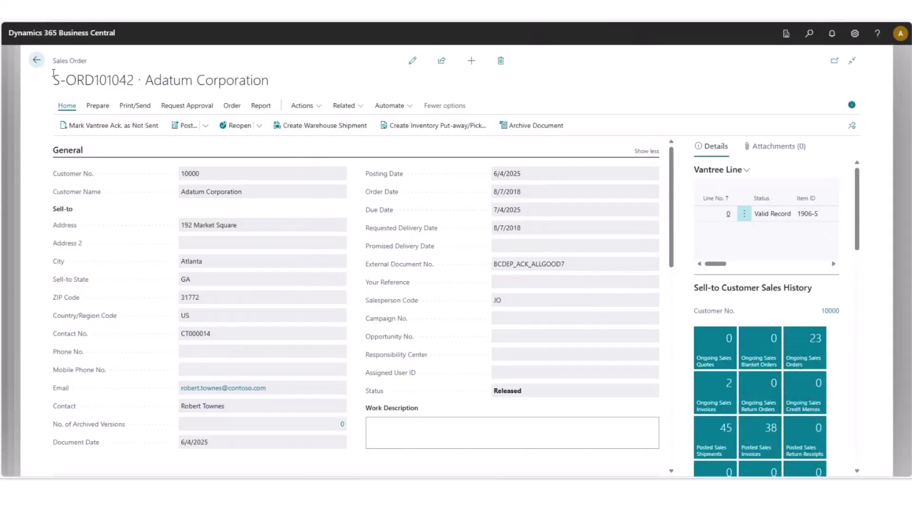
click(38, 60)
click(38, 60)
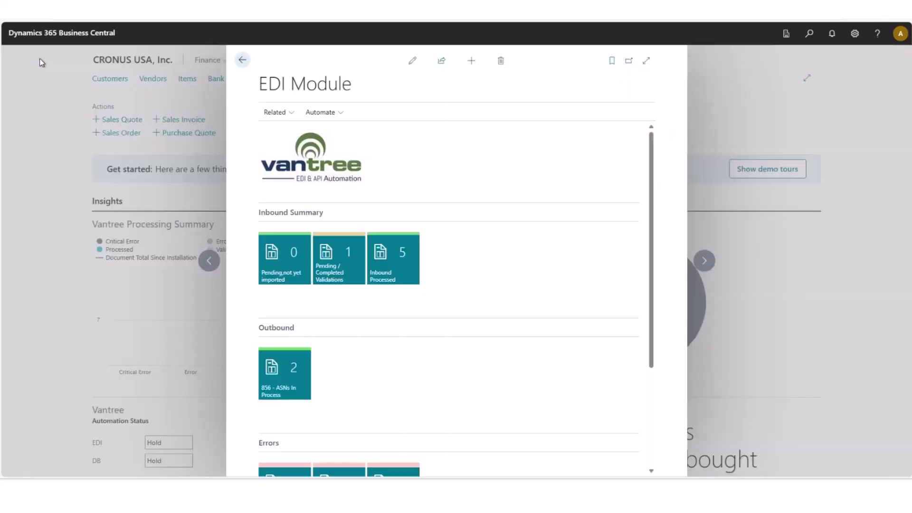
click(243, 62)
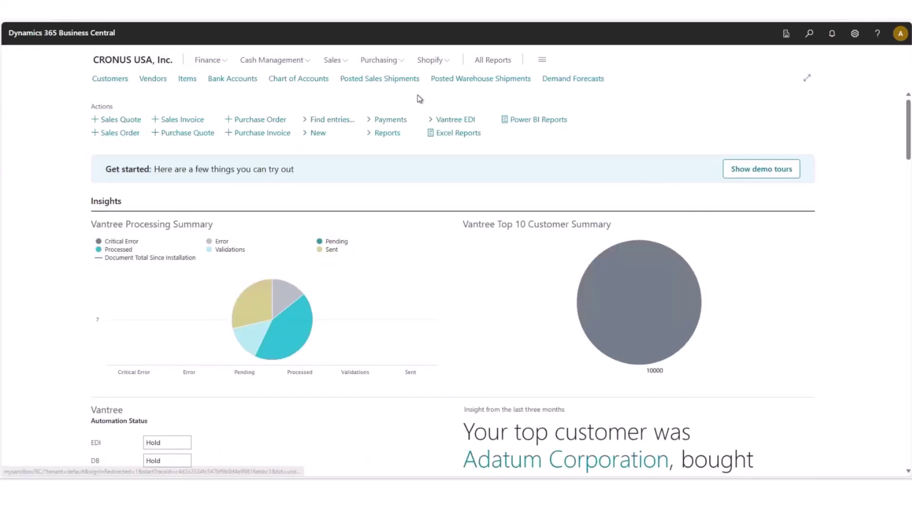
Open the newly posted Adatum Corporation sales shipment and generate a Vantree ASN from it
click(389, 82)
click(142, 123)
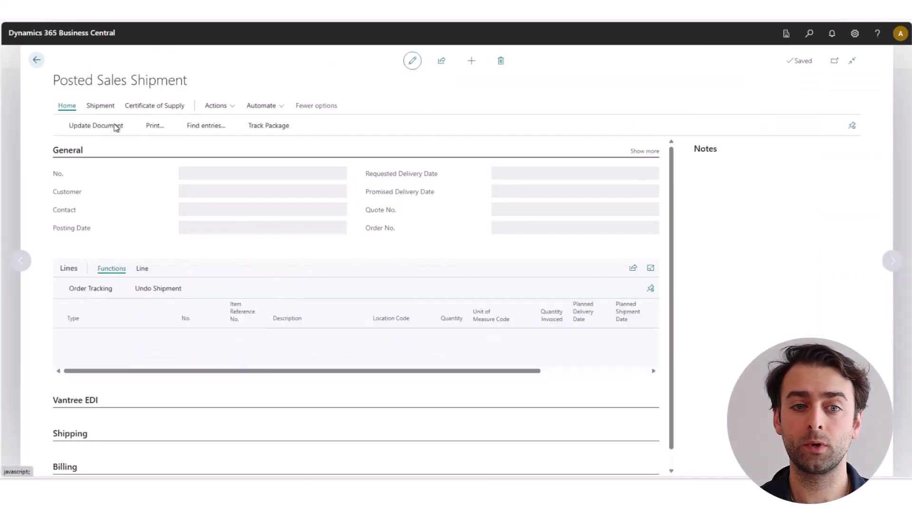
click(221, 106)
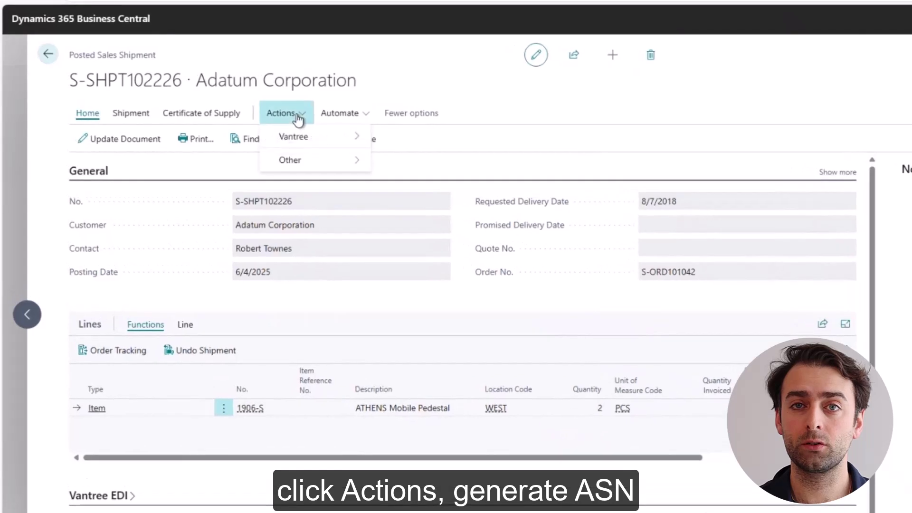
mouse_move(231, 124)
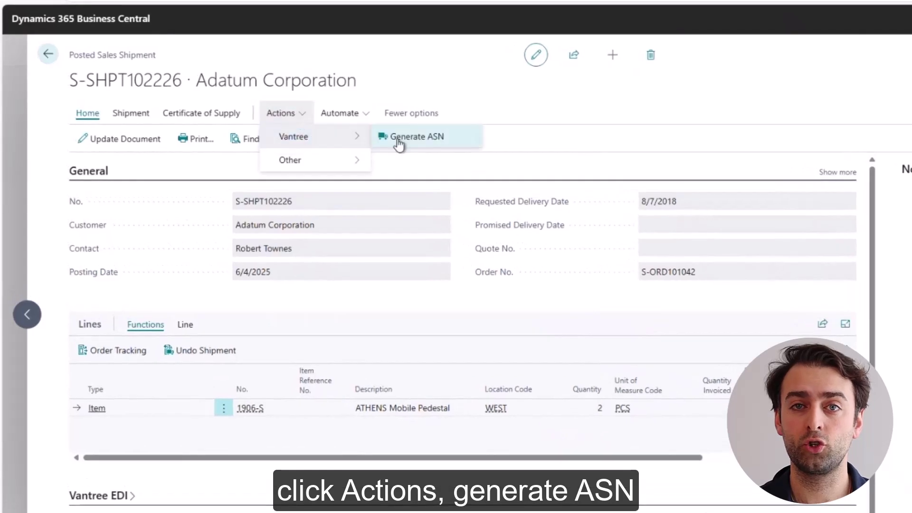
click(429, 138)
click(648, 343)
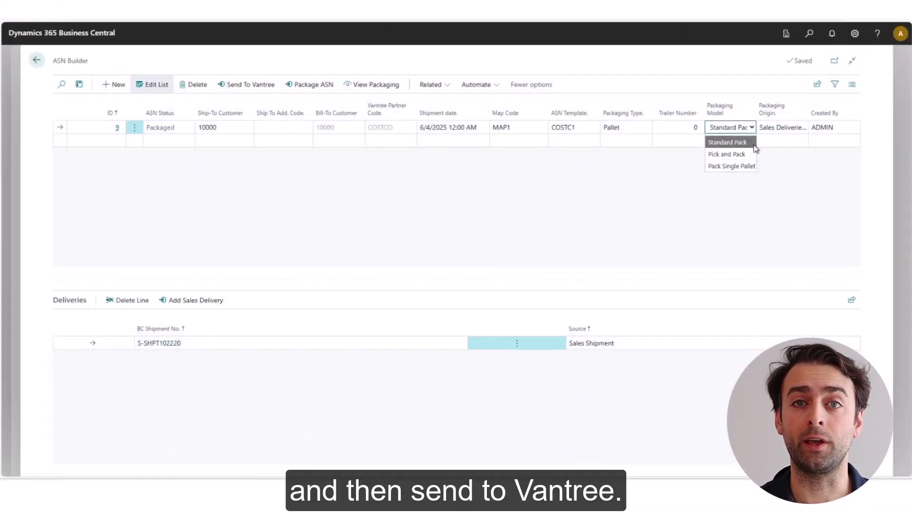
Keep Standard Pack as the ASN's packaging model and view the packaging origin options
click(753, 148)
click(808, 127)
click(774, 154)
Send the packaged ASN to the Vantree portal and confirm that its MAP code is correct
click(244, 86)
click(501, 283)
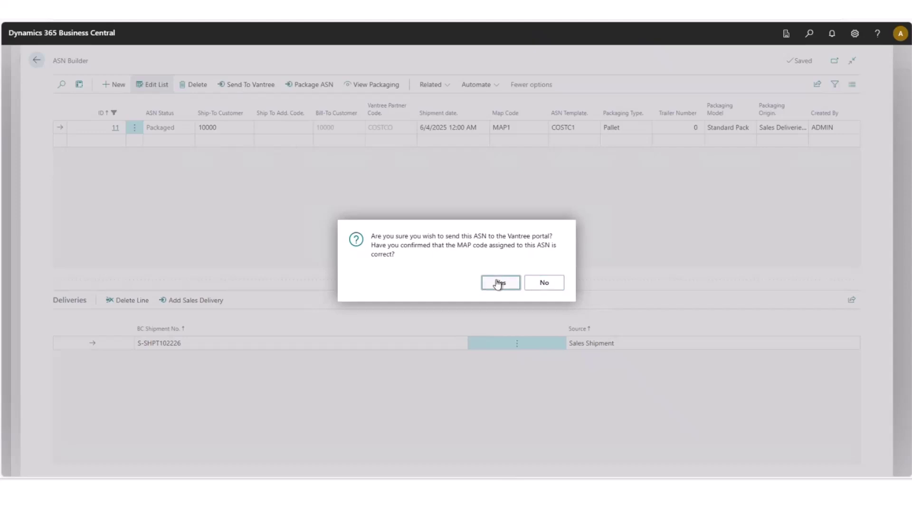
click(539, 282)
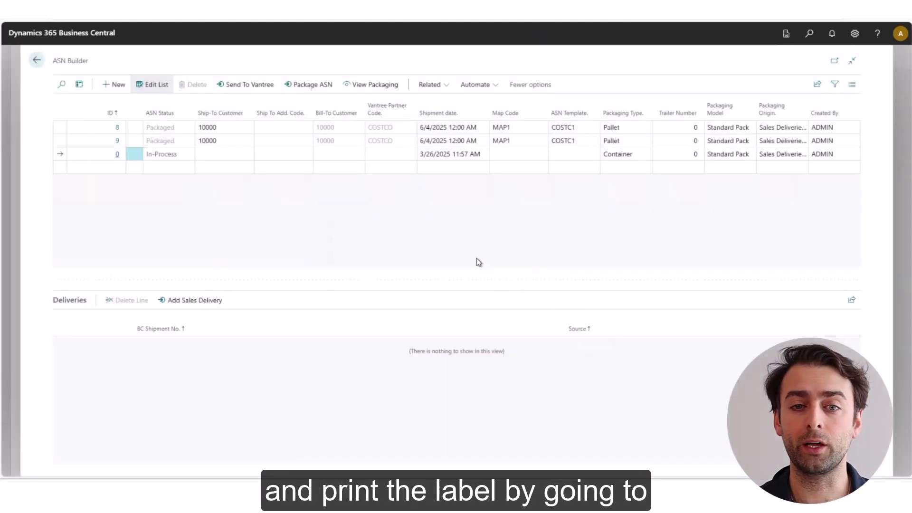
Download the label of the sent ASN LANCTO_11 and open the PDF file
click(434, 87)
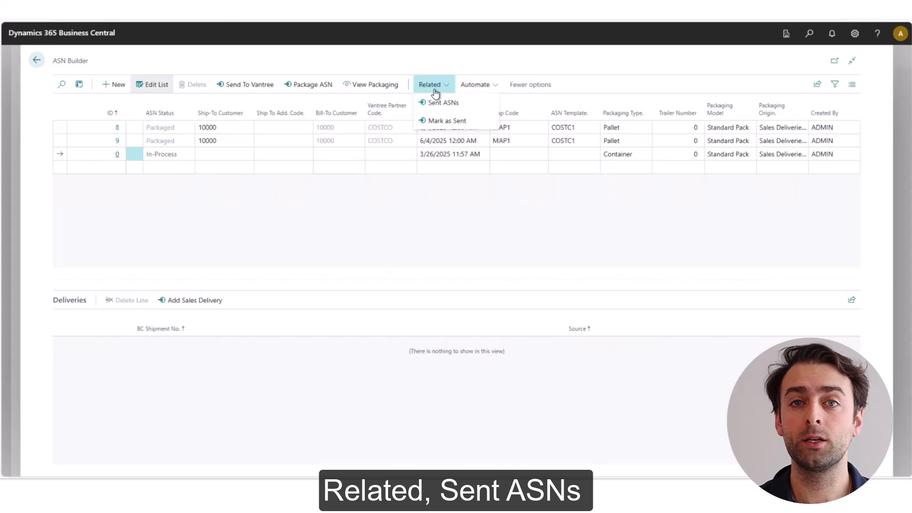
click(440, 103)
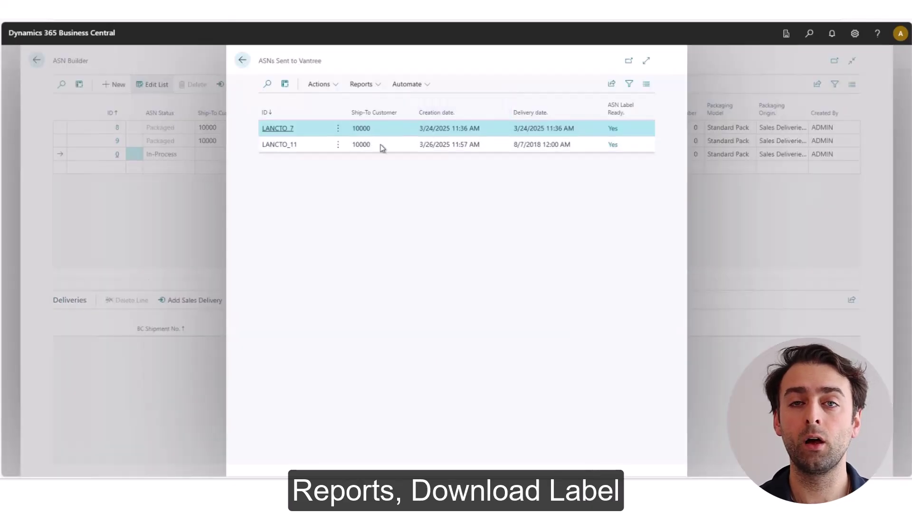
click(380, 144)
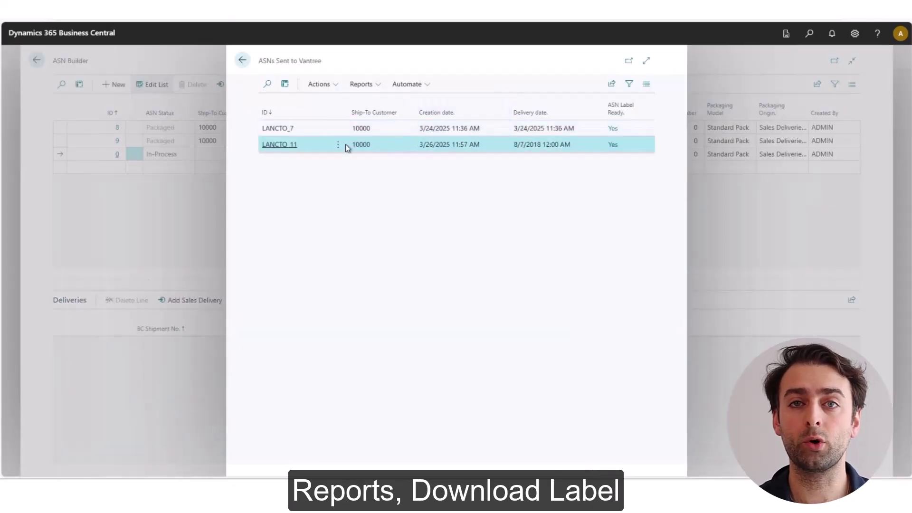
click(379, 84)
click(384, 102)
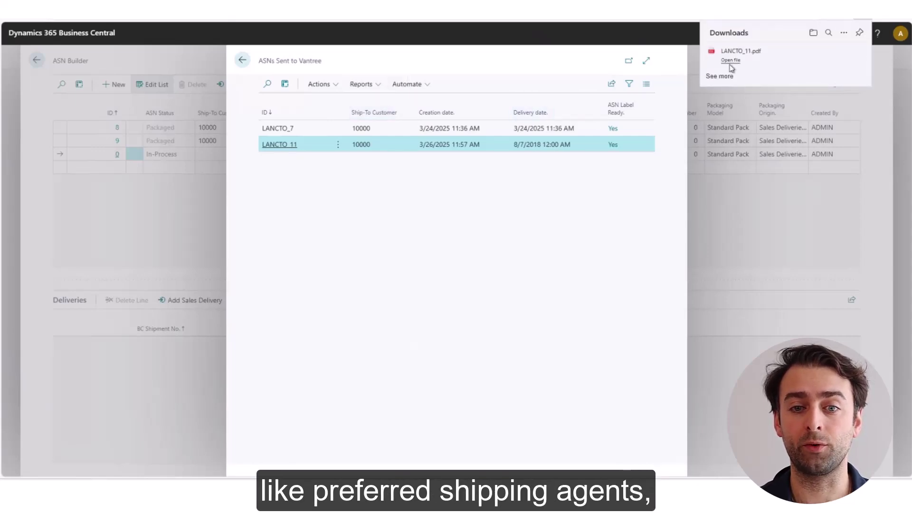
click(734, 61)
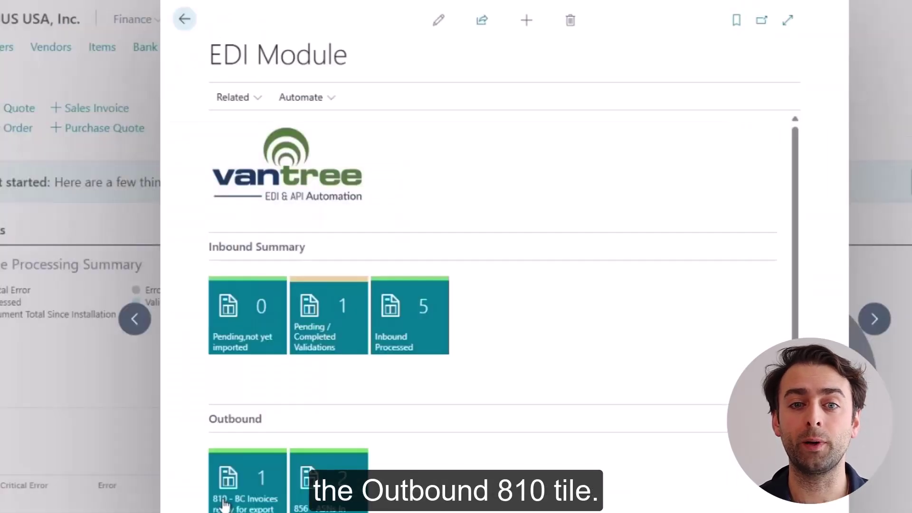
Export Adatum Corporation's ready outbound 810 invoice to Vantree and return to the EDI Module
click(176, 394)
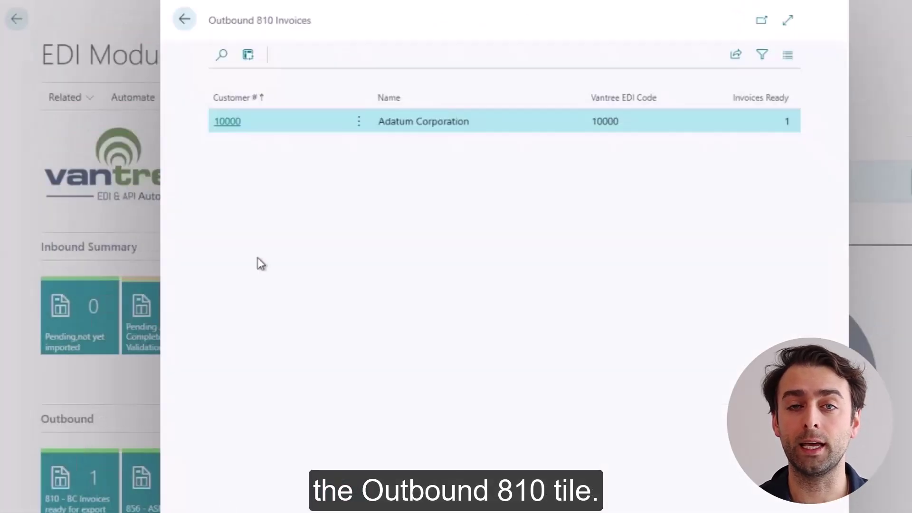
click(228, 122)
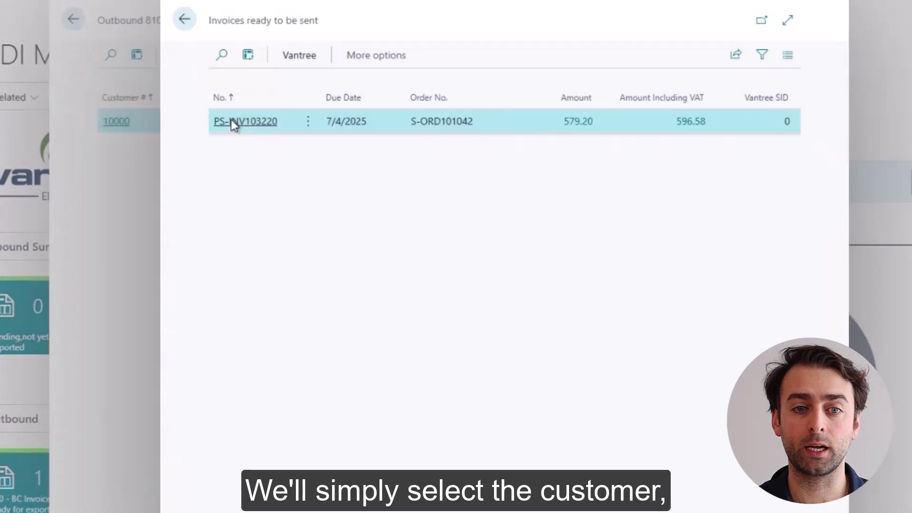
click(300, 56)
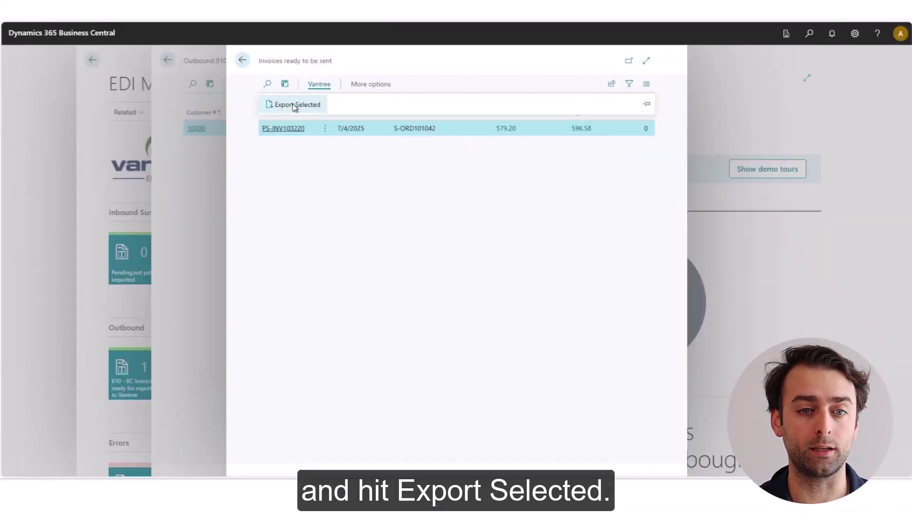
click(263, 88)
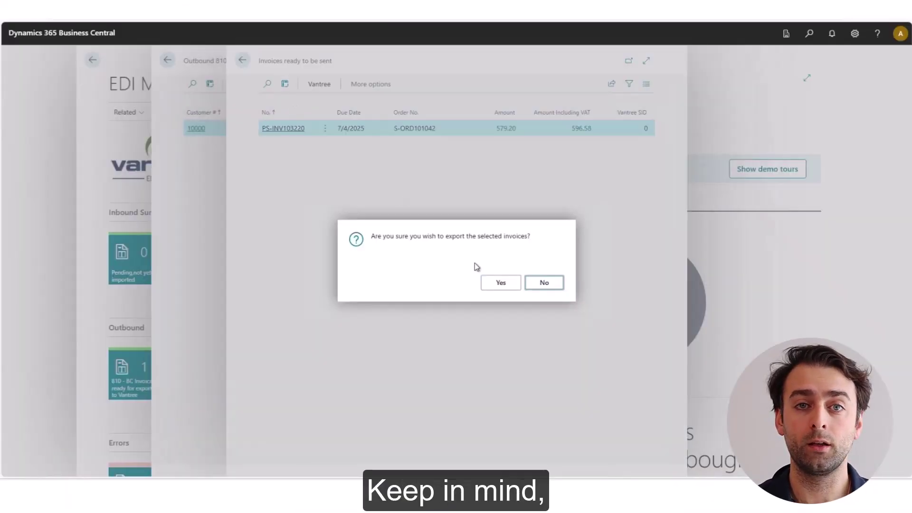
click(501, 283)
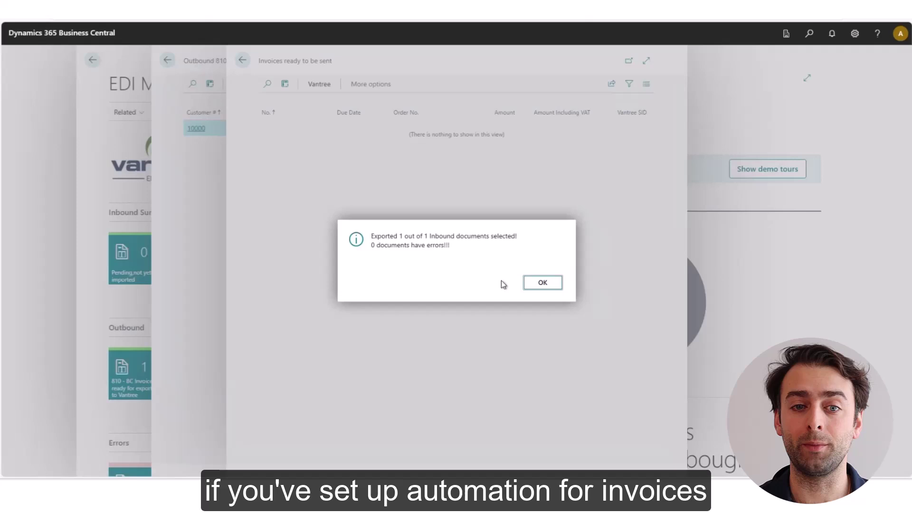
click(546, 284)
click(244, 61)
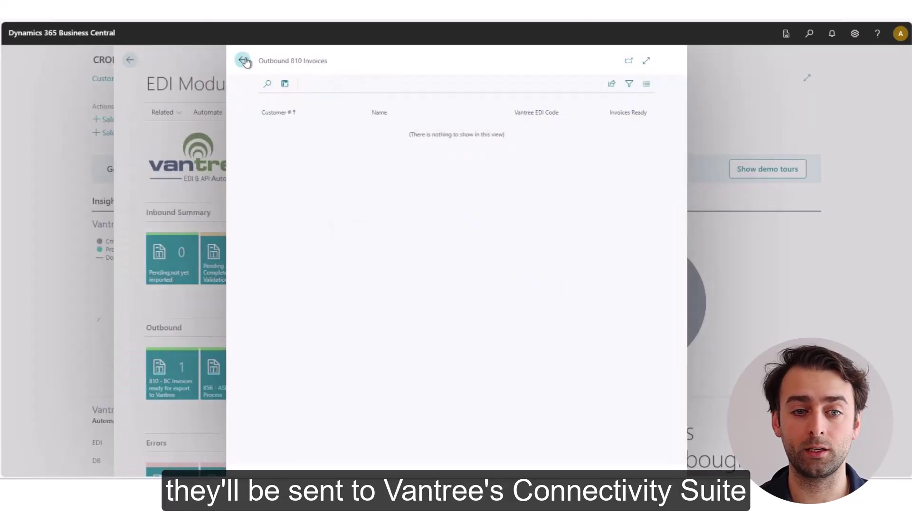
click(244, 60)
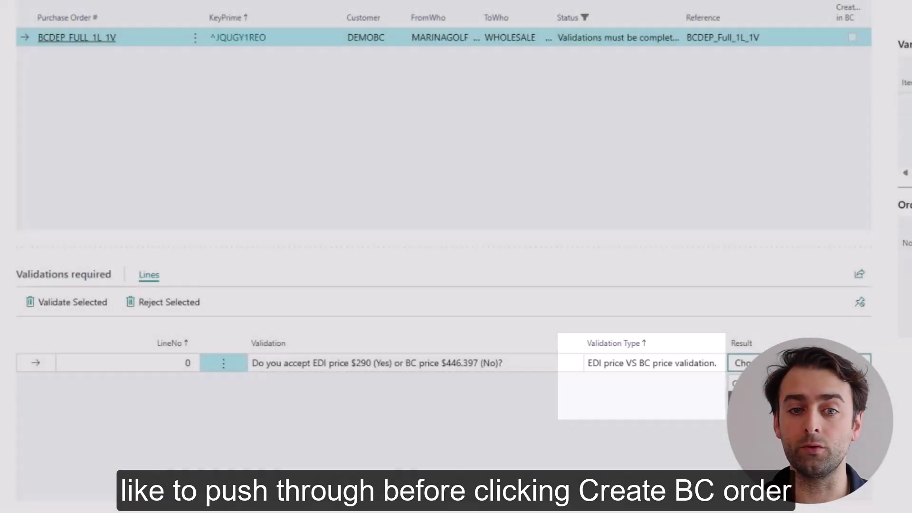
Answer Yes to the EDI price versus BC price validation and create the BC order from the document
click(759, 400)
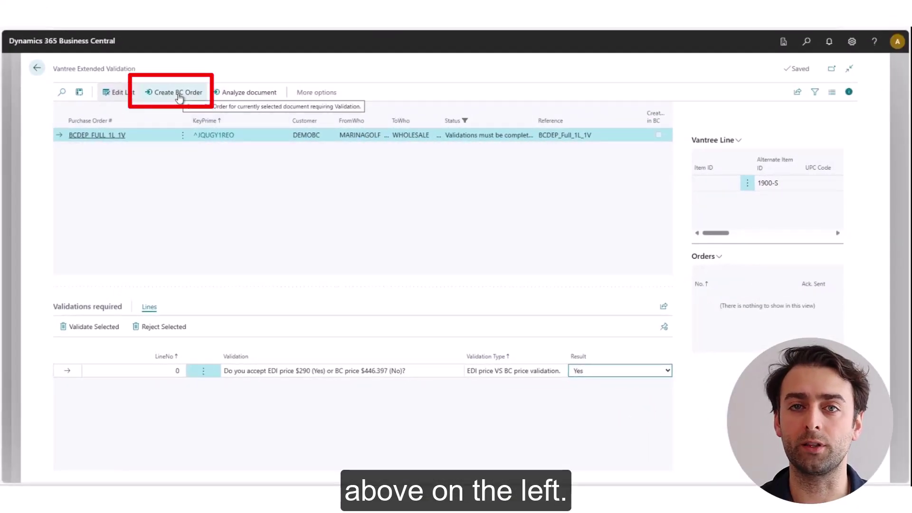
click(179, 95)
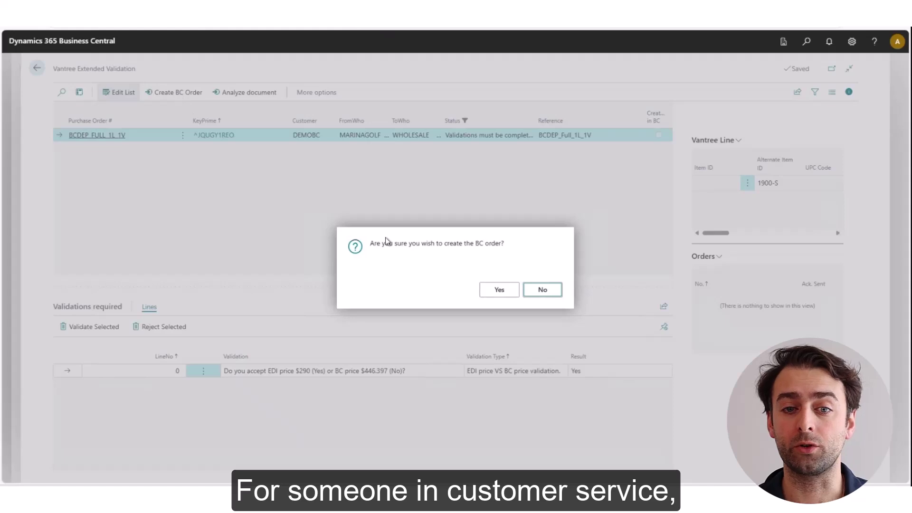
click(500, 291)
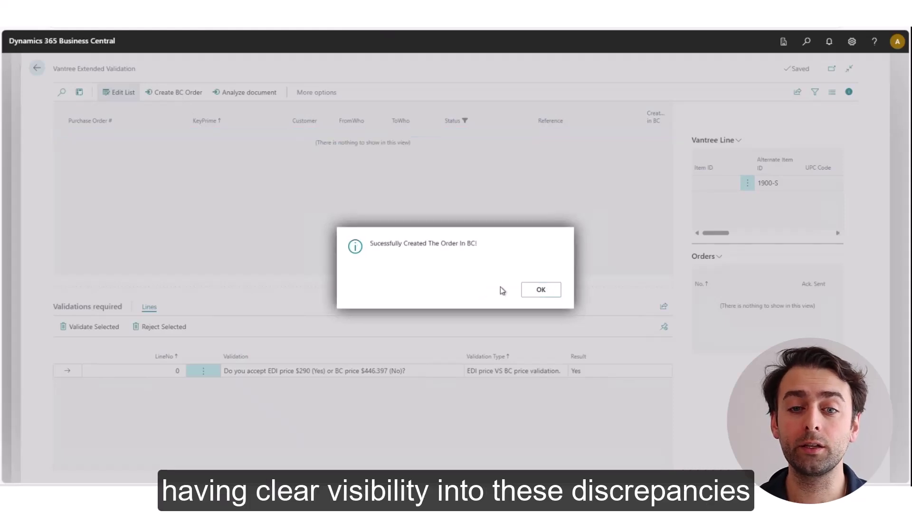
click(542, 291)
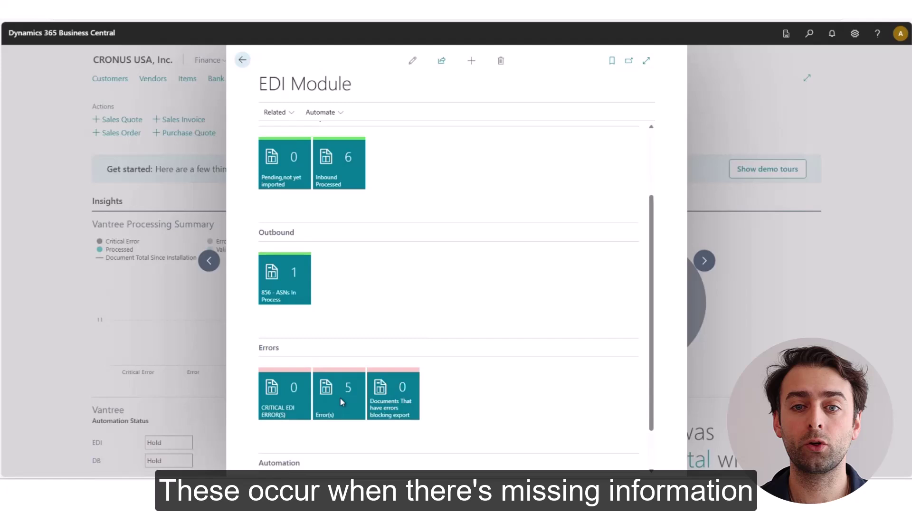
Use Extended Error Correction to replace item DOESNOTEXIST with 1906-S in the inbound error documents and process them into BC
click(313, 306)
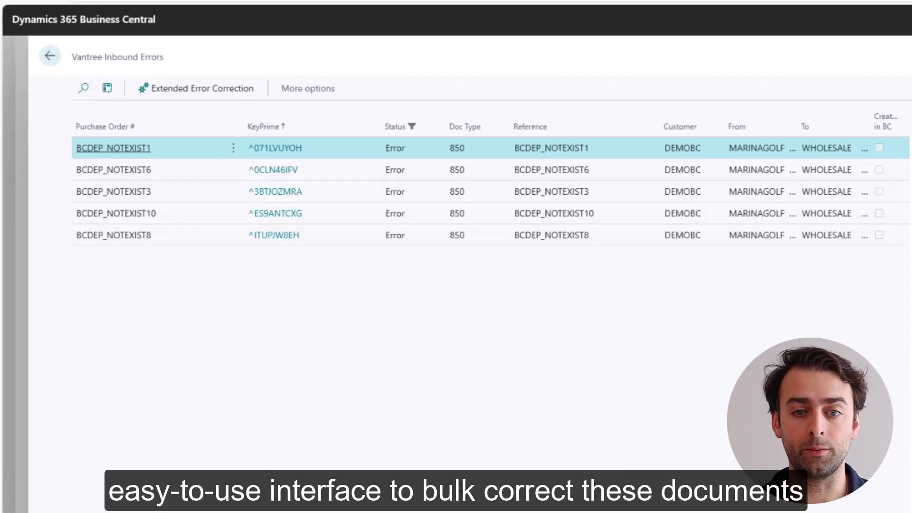
click(207, 93)
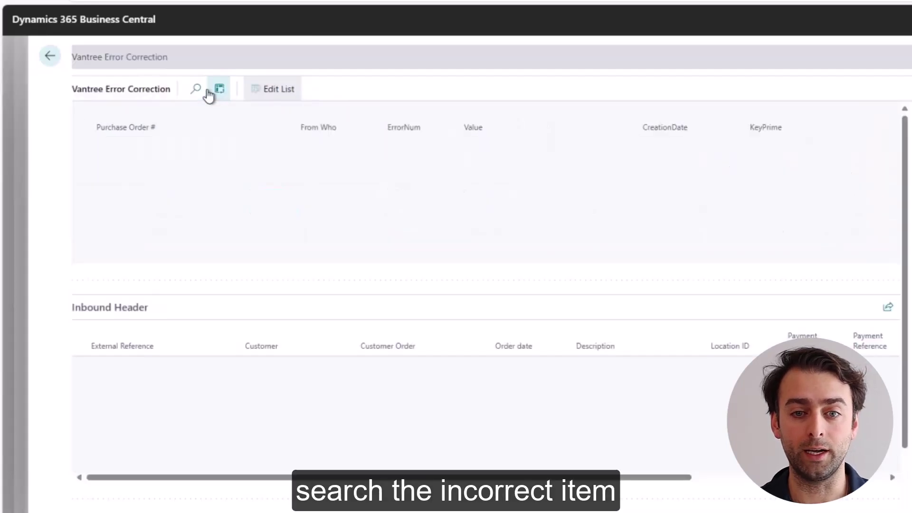
click(436, 235)
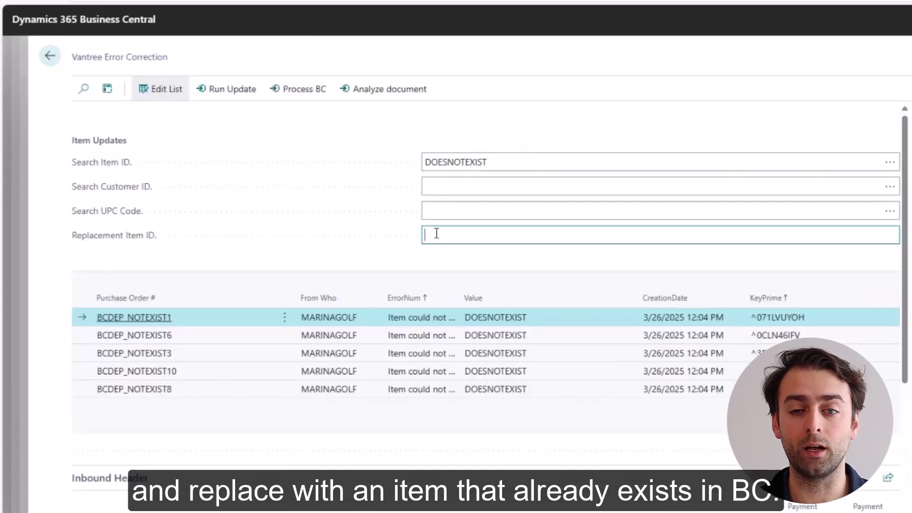
text(1906-S)
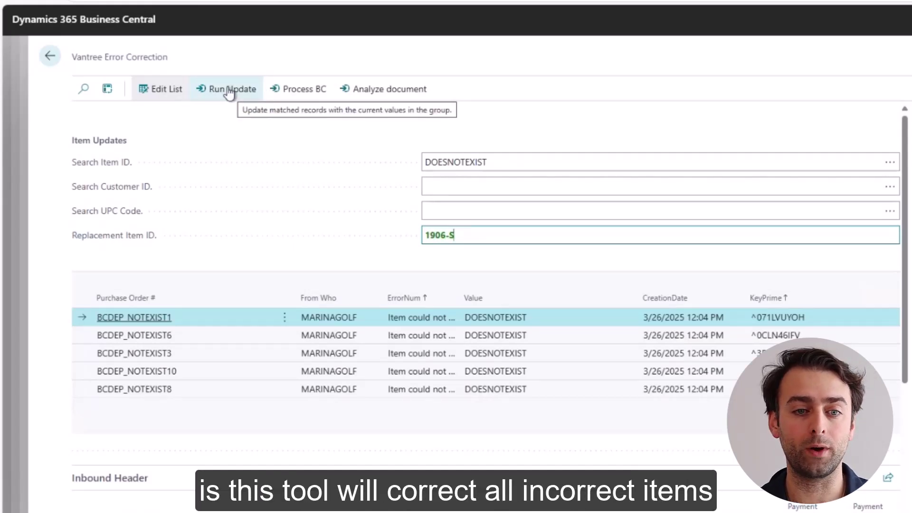
click(227, 88)
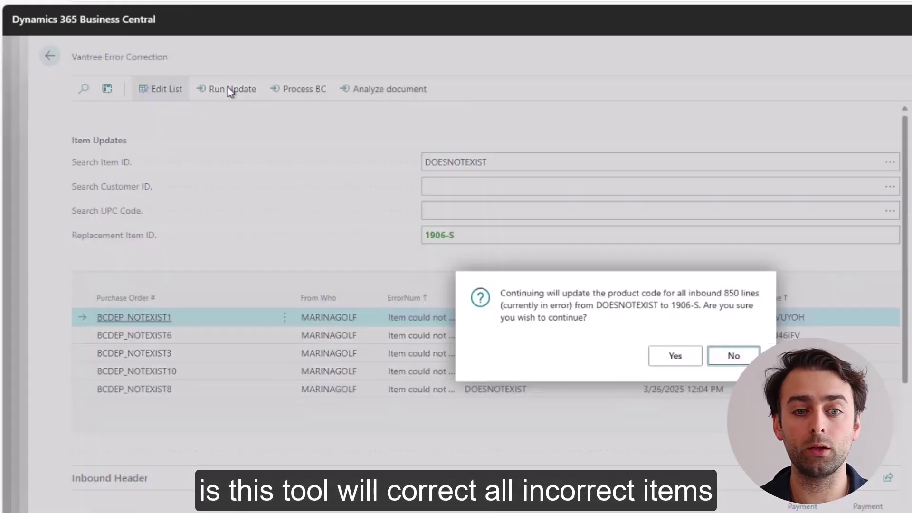
click(684, 360)
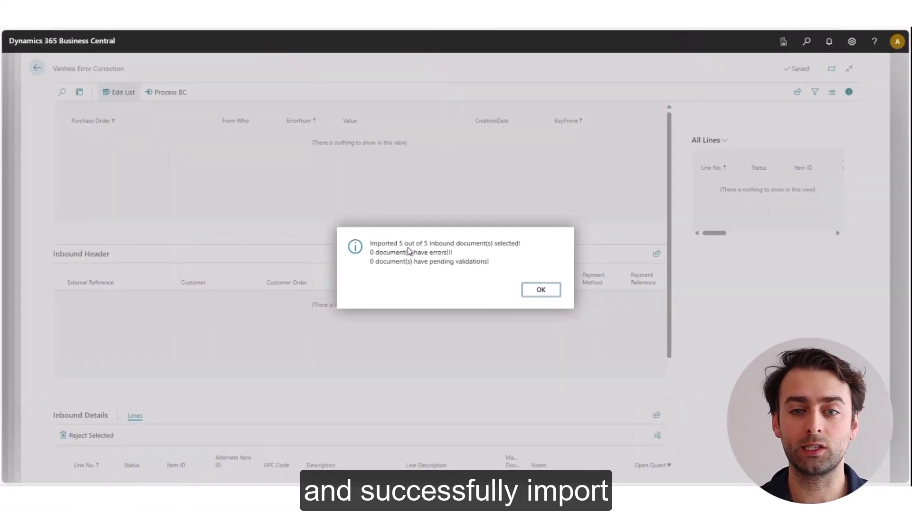
click(536, 295)
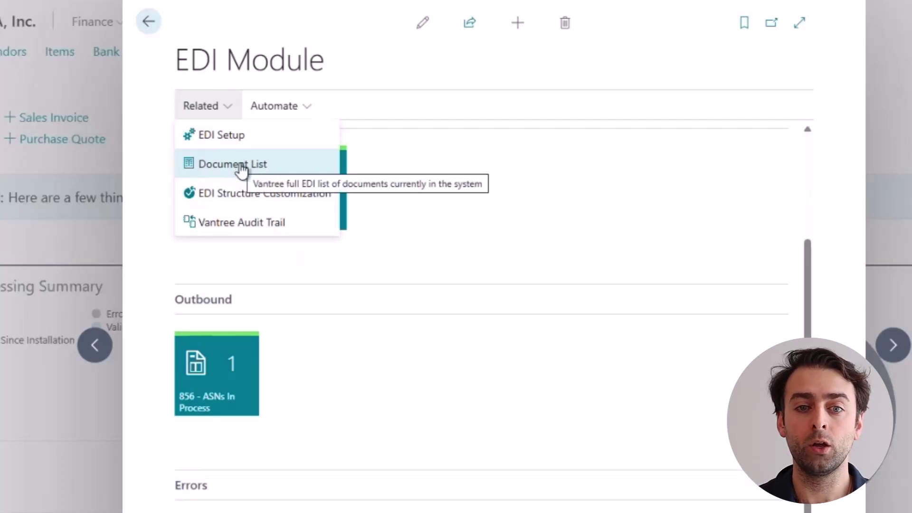
View the EDI structure customization of the 810 Sales Invoice Header and return to the EDI Module
click(235, 224)
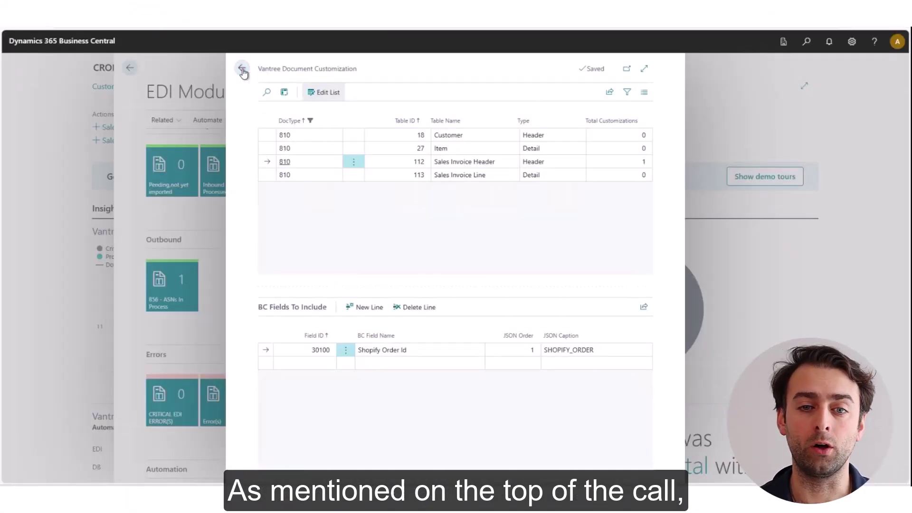
click(243, 70)
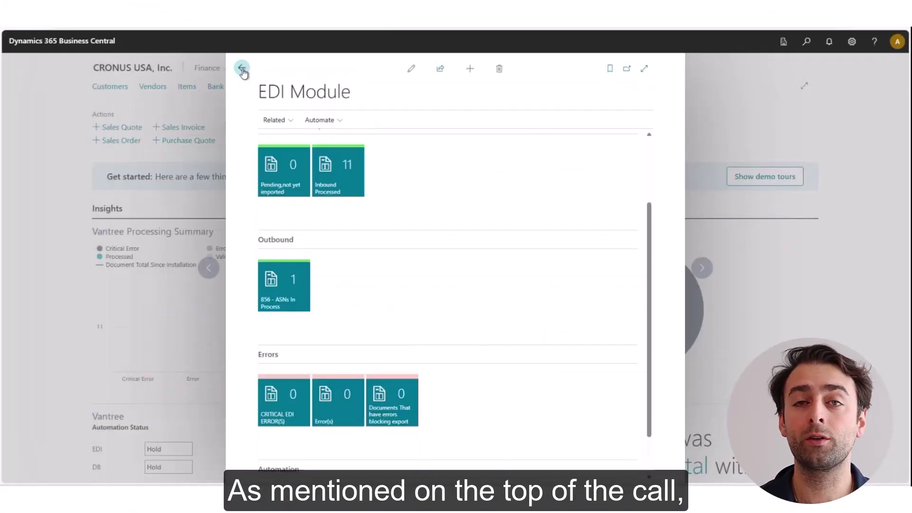